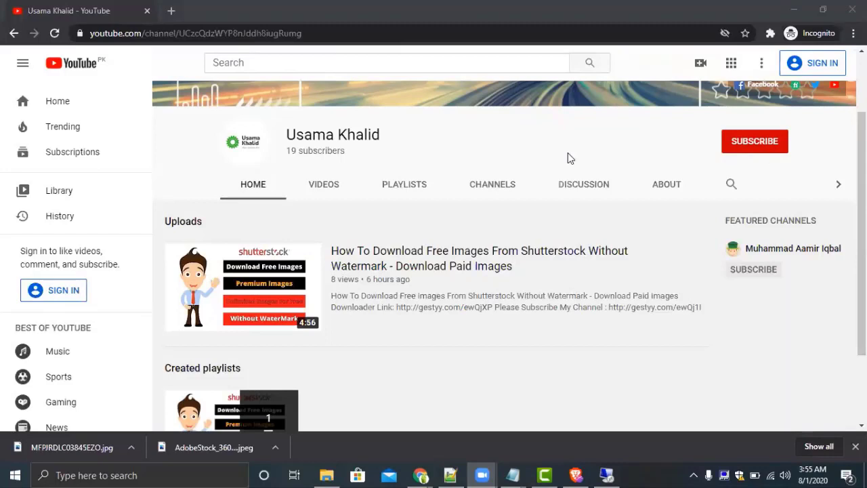
Step: In a new incognito tab, trim the 'instagram followers' suggestion to 'instagram' and search Google
{"action": "left_click", "coordinate": [170, 11]}
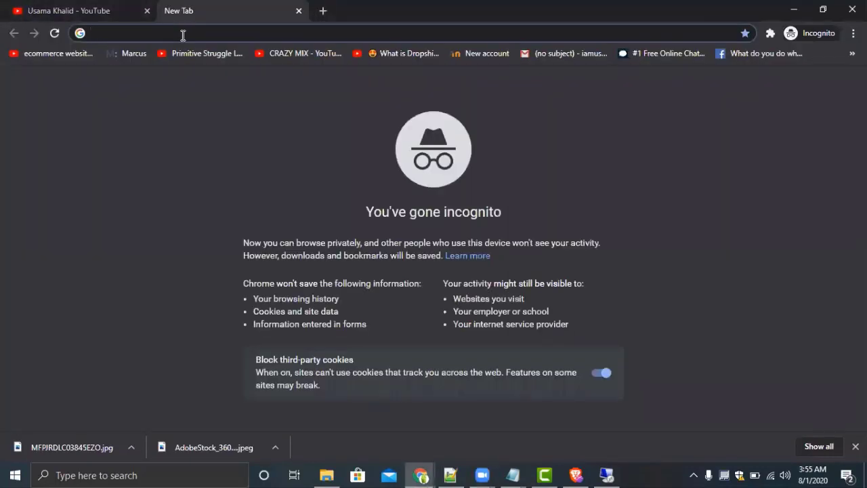
{"action": "type", "text": "in"}
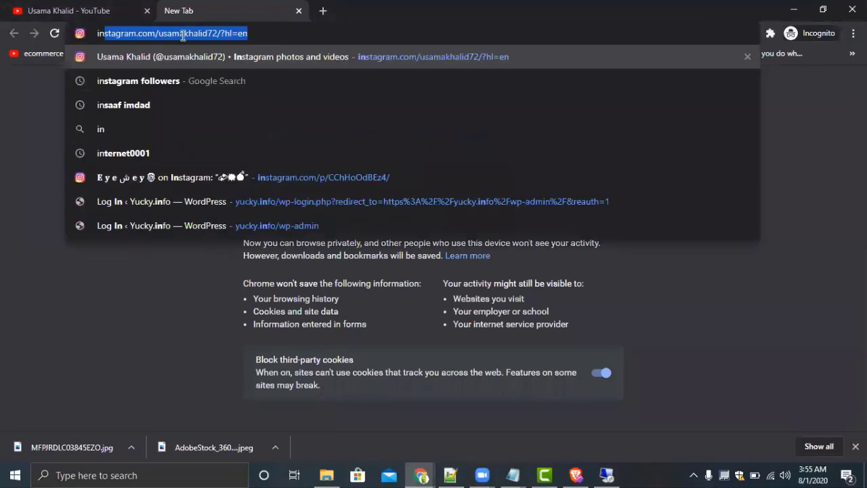
{"action": "key", "text": "Up"}
{"action": "key", "text": "Down"}
{"action": "key", "text": "Down"}
{"action": "key", "text": "Down"}
{"action": "key", "text": "Down"}
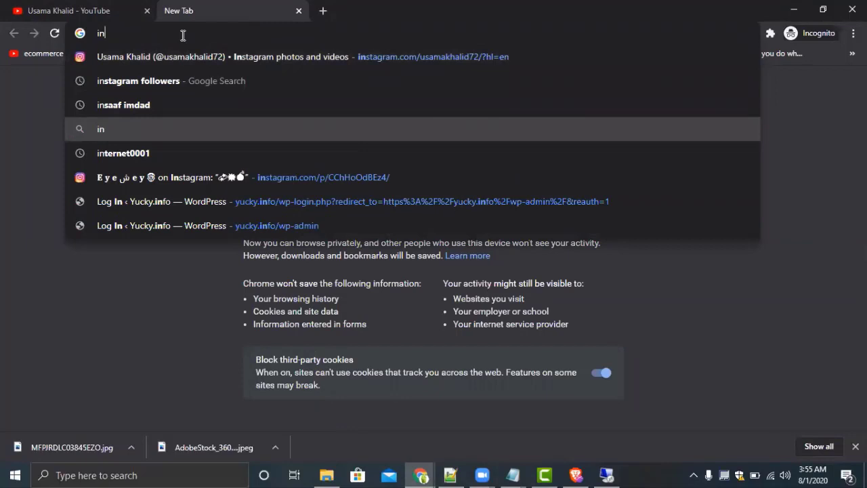
{"action": "key", "text": "Up"}
{"action": "key", "text": "Up"}
{"action": "key", "text": "shift"}
{"action": "key", "text": "shift"}
{"action": "key", "text": "shift"}
{"action": "key", "text": "shift"}
{"action": "key", "text": "shift"}
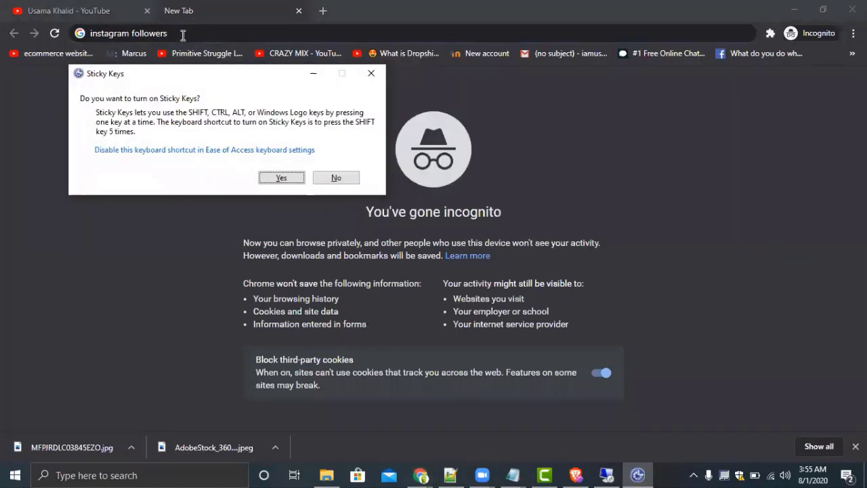
{"action": "left_click", "coordinate": [371, 73]}
{"action": "left_click_drag", "start_coordinate": [180, 32], "coordinate": [129, 33]}
{"action": "key", "text": "BackSpace"}
{"action": "key", "text": "BackSpace"}
{"action": "key", "text": "Return"}
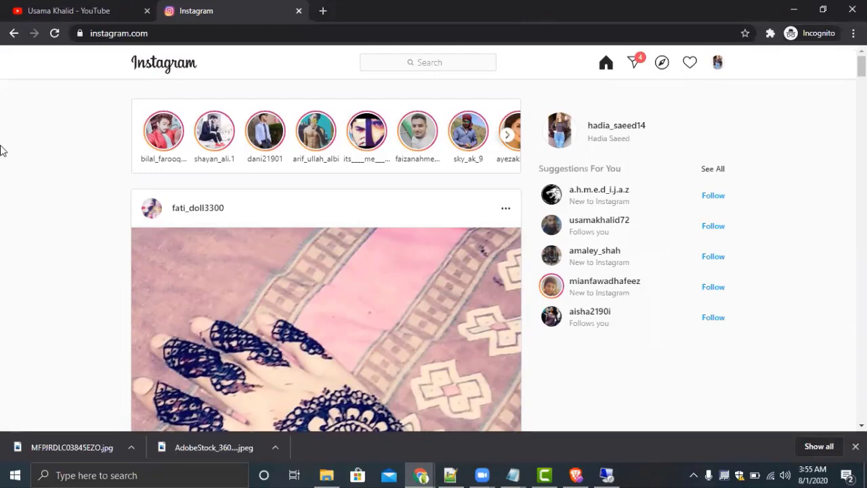
Step: Scroll the Instagram home feed down and back up to the top
{"action": "scroll", "coordinate": [326, 257], "scroll_direction": "down", "scroll_amount": 20}
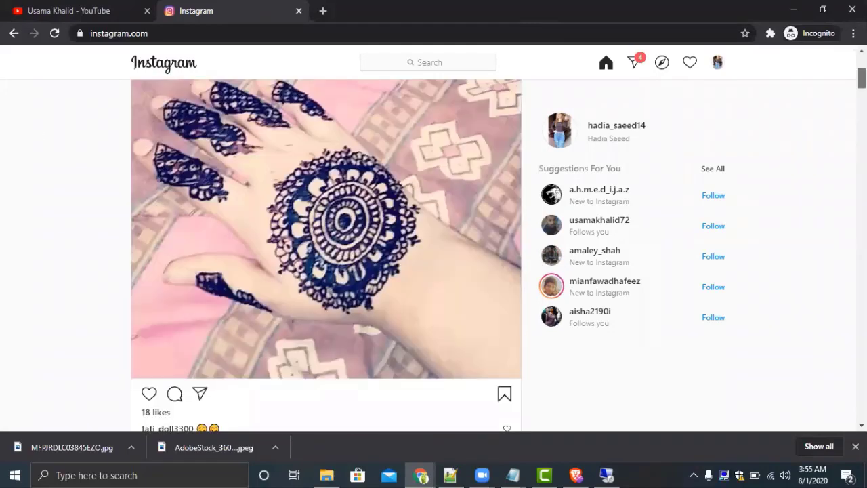
{"action": "scroll", "coordinate": [326, 257], "scroll_direction": "up", "scroll_amount": 20}
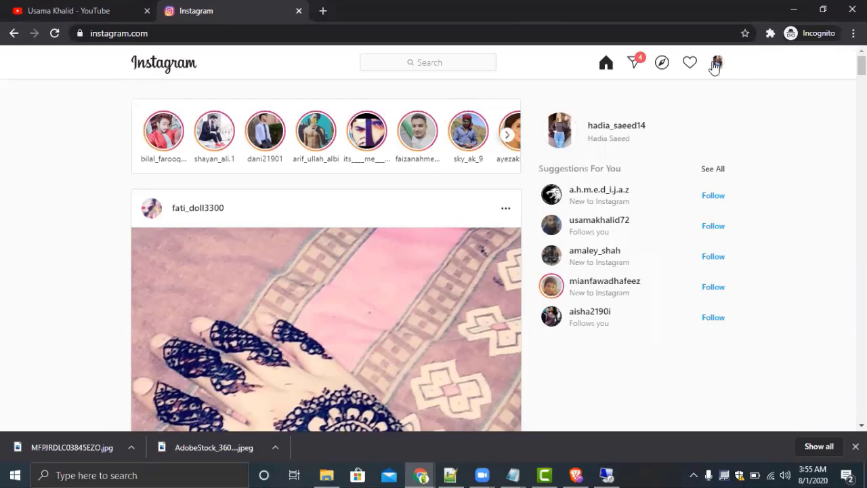
Step: Reload Instagram under Responsive device emulation in DevTools, then close DevTools
{"action": "right_click", "coordinate": [183, 177]}
{"action": "left_click", "coordinate": [224, 323]}
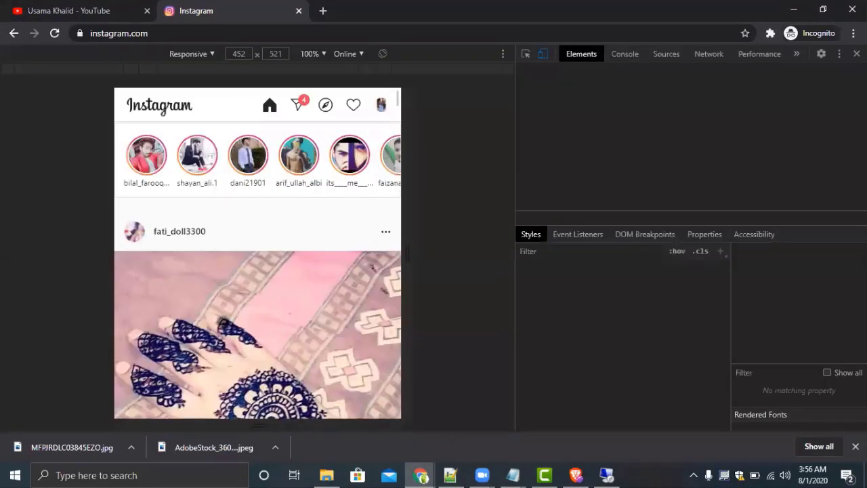
{"action": "left_click", "coordinate": [208, 53]}
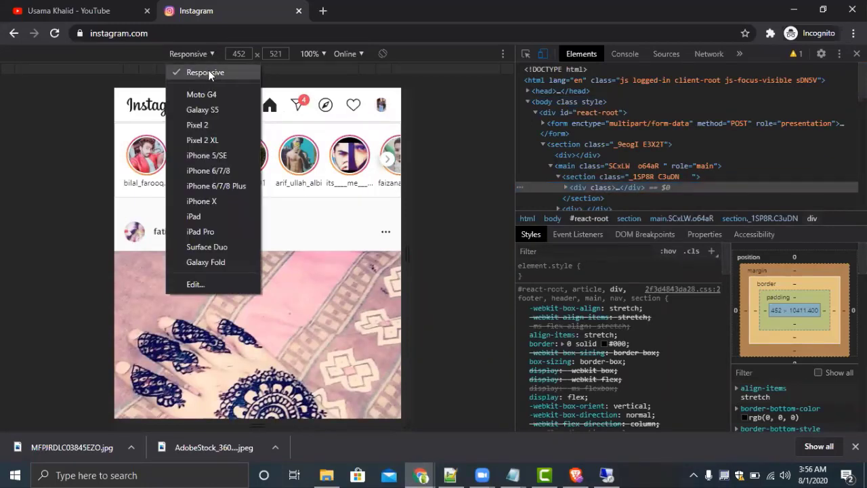
{"action": "left_click", "coordinate": [208, 73]}
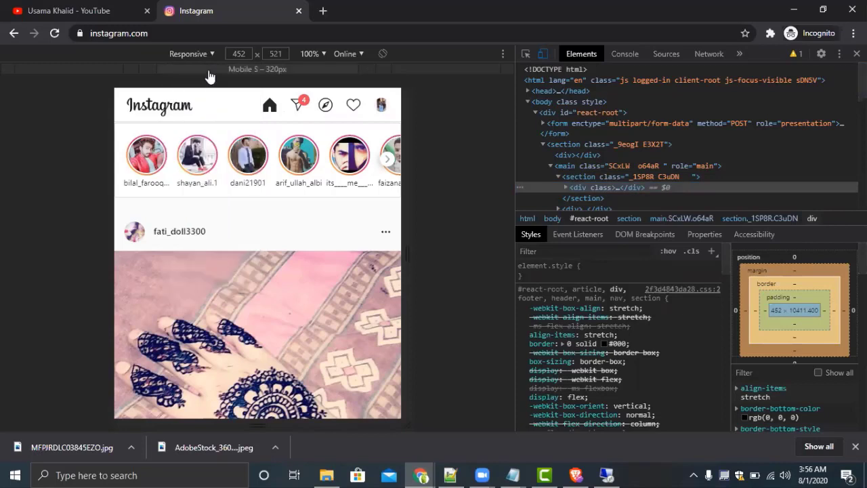
{"action": "left_click", "coordinate": [47, 37]}
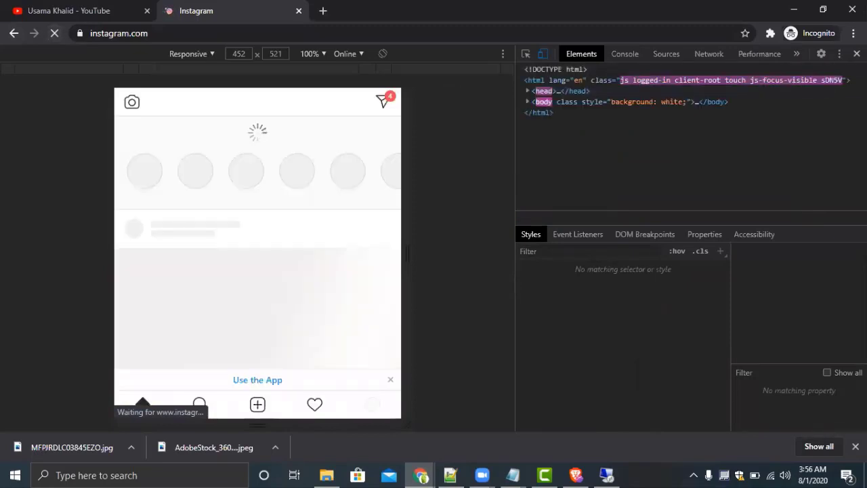
{"action": "key", "text": "F12"}
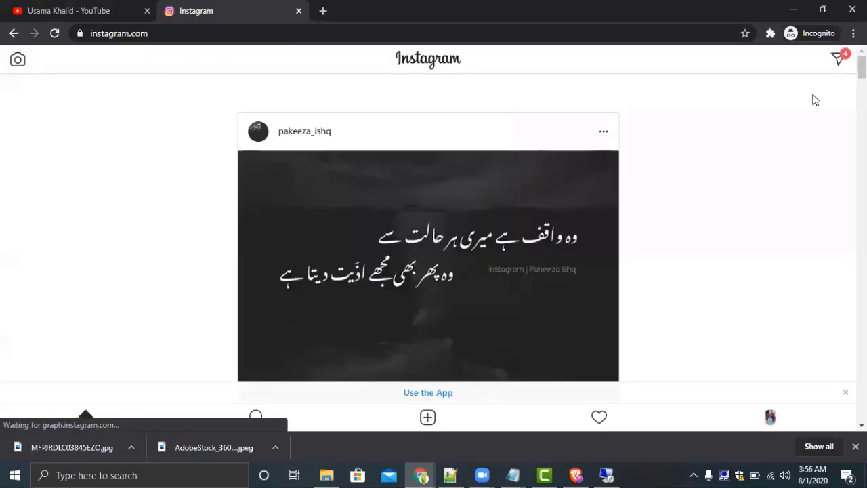
Step: Start a new post and browse Downloads to the 'Beige and Brown Round Moms Collection YouTube Icon' image
{"action": "scroll", "coordinate": [494, 342], "scroll_direction": "down", "scroll_amount": 3}
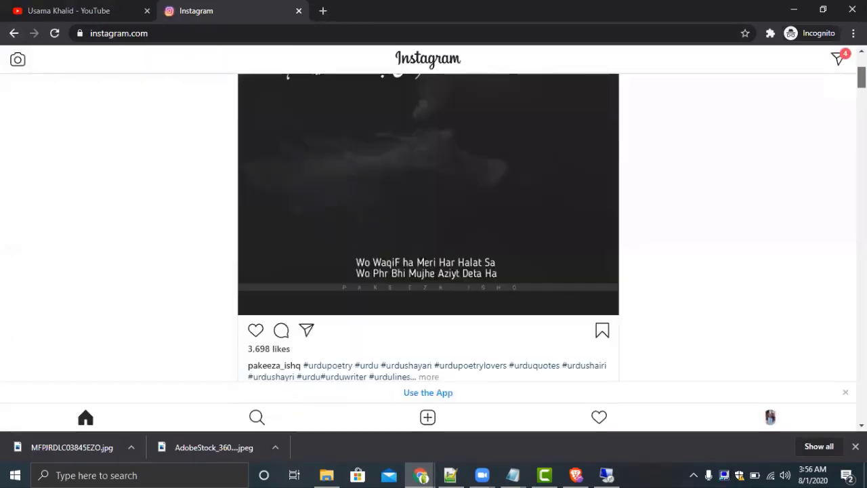
{"action": "left_click", "coordinate": [428, 418]}
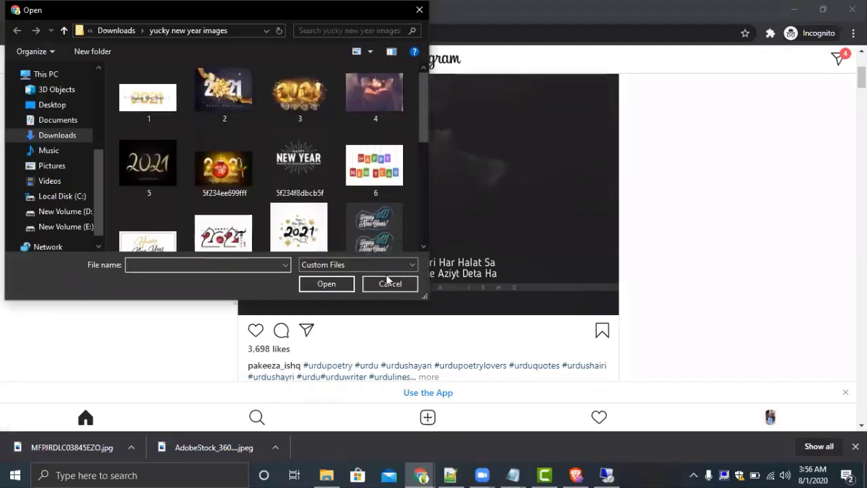
{"action": "left_click", "coordinate": [389, 282]}
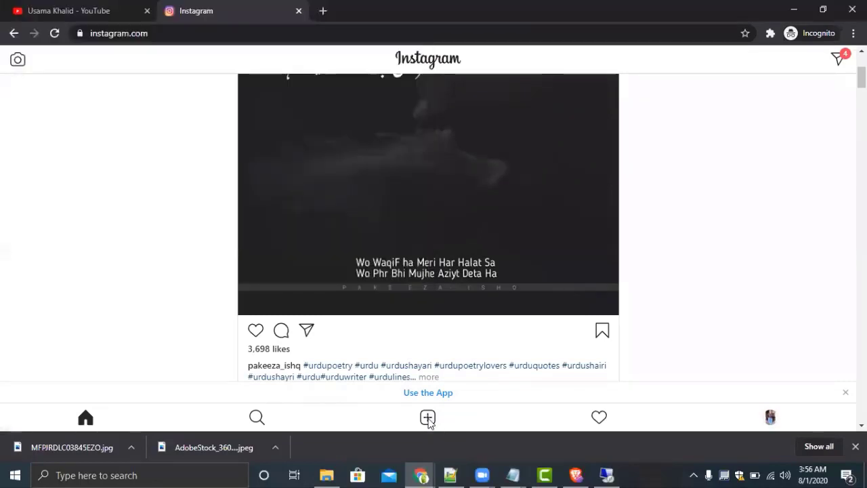
{"action": "left_click", "coordinate": [428, 418]}
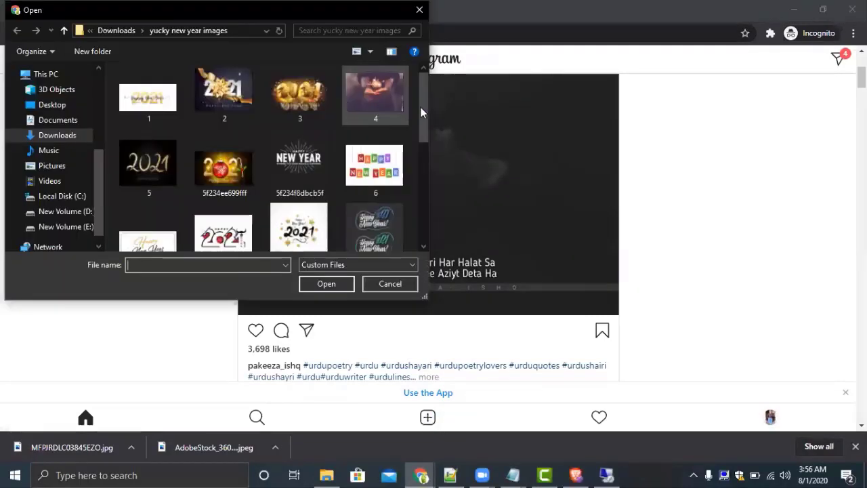
{"action": "mouse_move", "coordinate": [424, 109]}
{"action": "left_mouse_down"}
{"action": "mouse_move", "coordinate": [425, 213]}
{"action": "mouse_move", "coordinate": [423, 102]}
{"action": "left_mouse_up"}
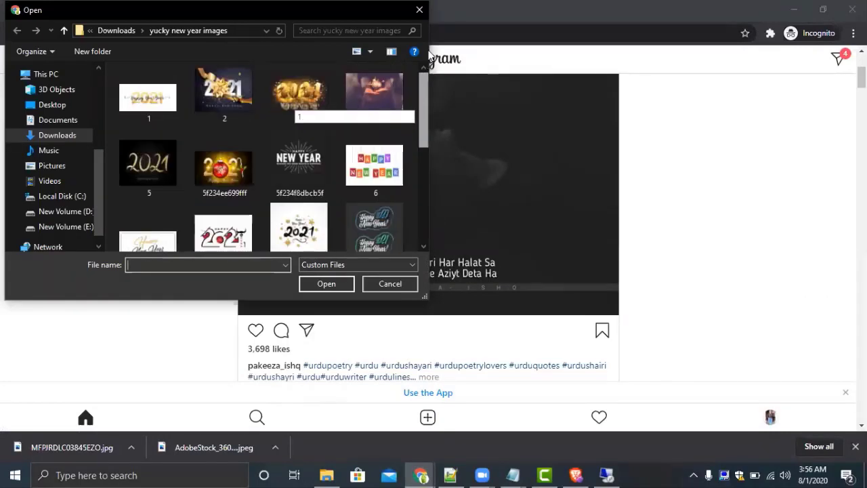
{"action": "left_click", "coordinate": [58, 137]}
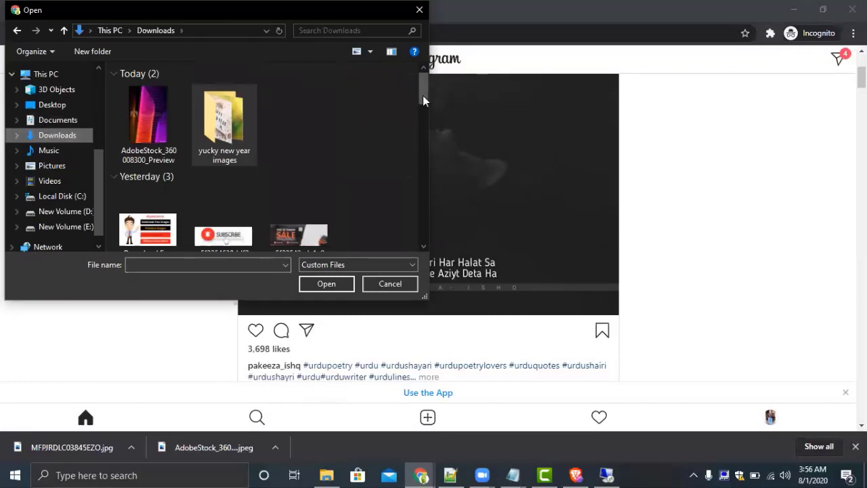
{"action": "left_click_drag", "start_coordinate": [424, 106], "coordinate": [430, 133]}
Step: Choose the green gear logo image from Downloads for the post
{"action": "double_click", "coordinate": [241, 122]}
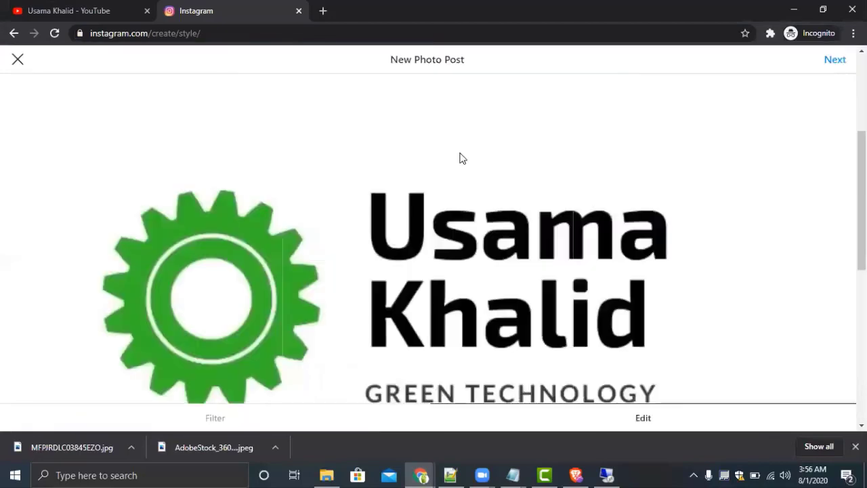
{"action": "scroll", "coordinate": [485, 267], "scroll_direction": "down", "scroll_amount": 2}
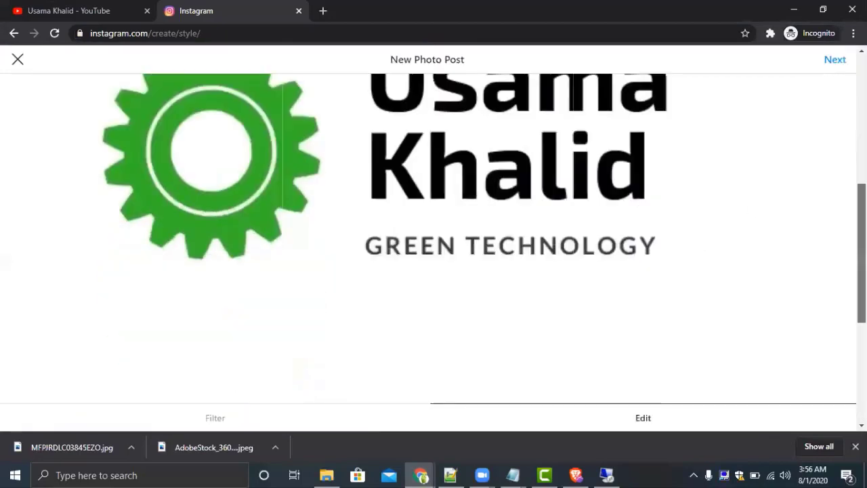
{"action": "scroll", "coordinate": [485, 267], "scroll_direction": "up", "scroll_amount": 5}
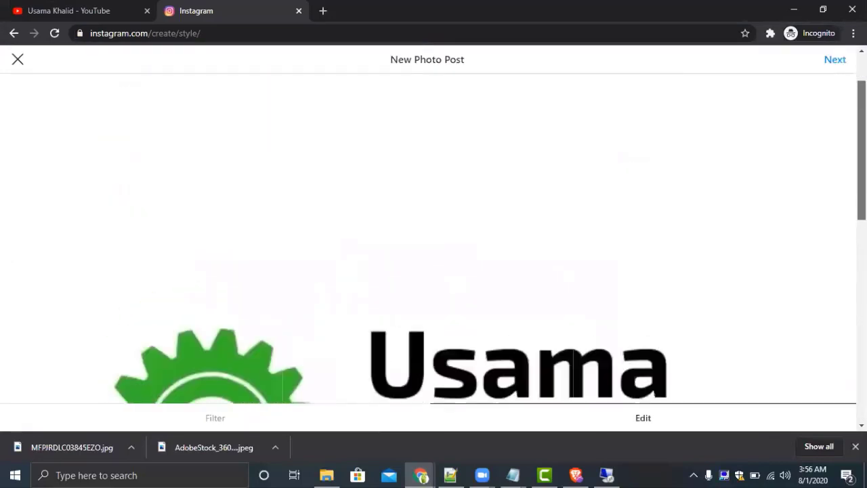
{"action": "scroll", "coordinate": [485, 267], "scroll_direction": "down", "scroll_amount": 4}
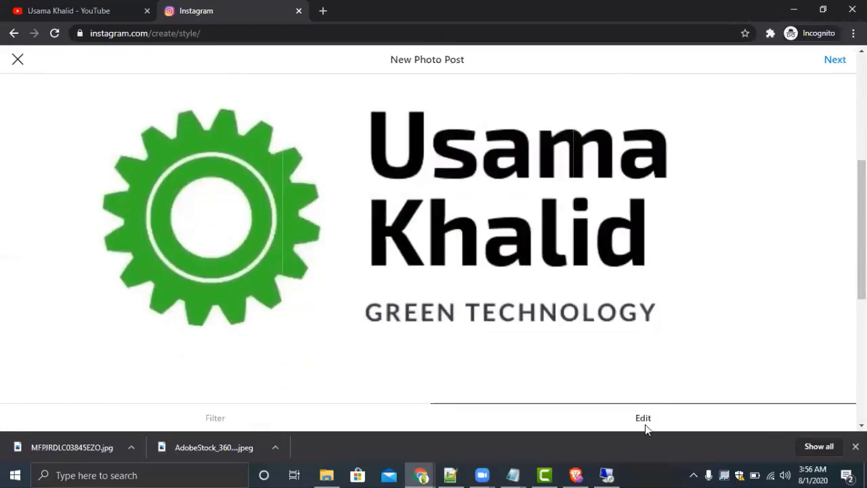
Step: Apply the Moon filter to the logo photo
{"action": "left_click", "coordinate": [240, 419]}
{"action": "scroll", "coordinate": [862, 231], "scroll_direction": "down", "scroll_amount": 2}
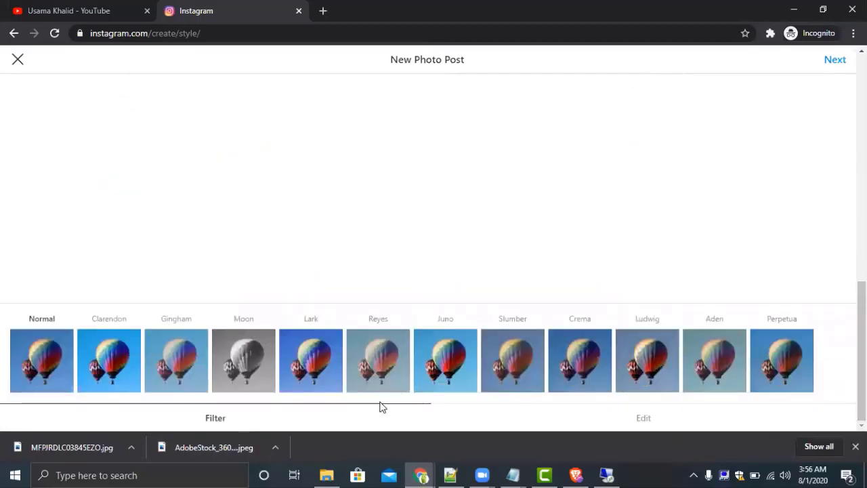
{"action": "left_click", "coordinate": [131, 354]}
{"action": "left_click", "coordinate": [228, 345]}
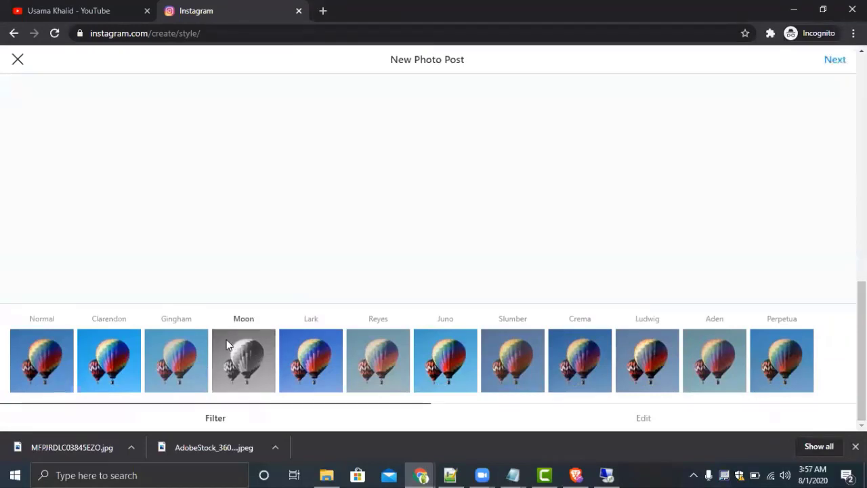
{"action": "left_click_drag", "start_coordinate": [862, 345], "coordinate": [861, 109]}
Step: Write the caption 'Please Subscribe To My channel.' on the post
{"action": "left_click", "coordinate": [838, 60]}
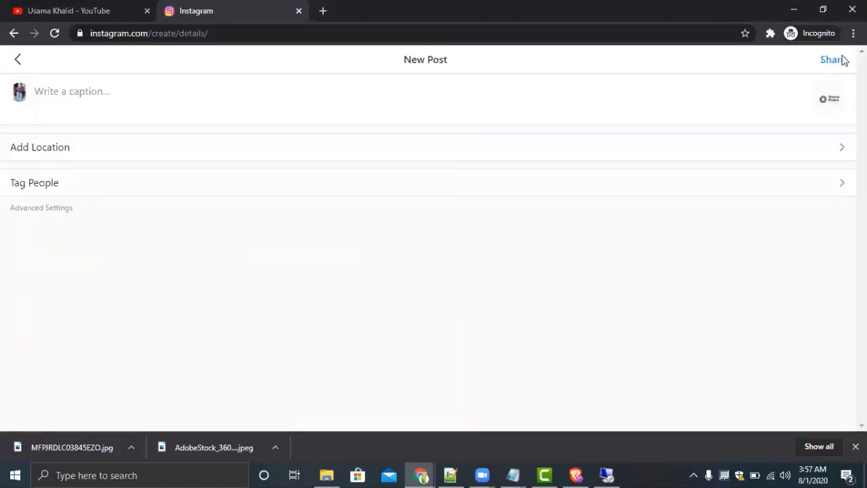
{"action": "left_click", "coordinate": [156, 104]}
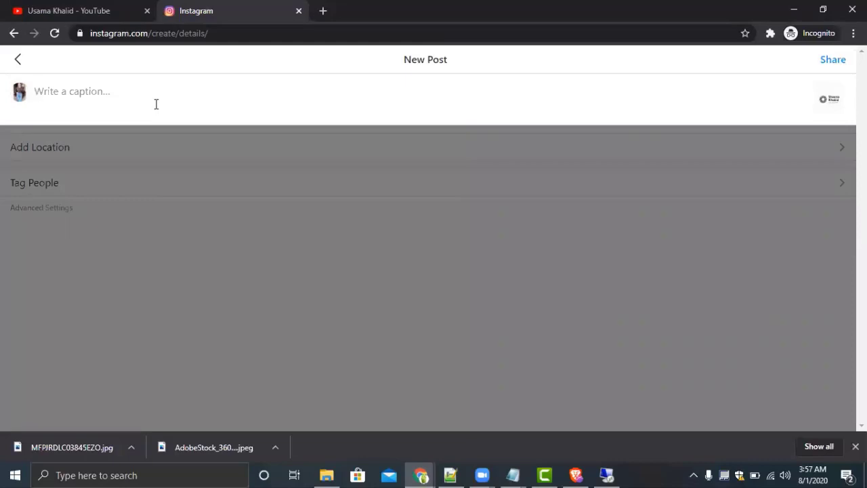
{"action": "type", "text": "Pleas"}
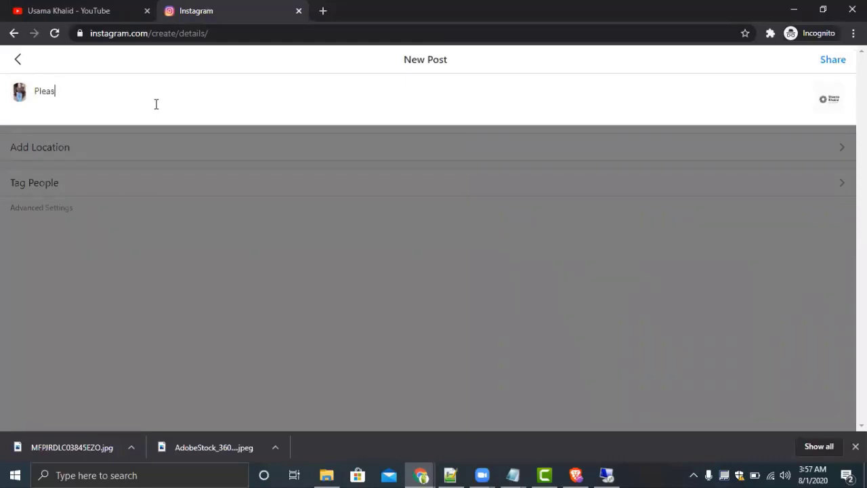
{"action": "type", "text": "e Subscribe To My S"}
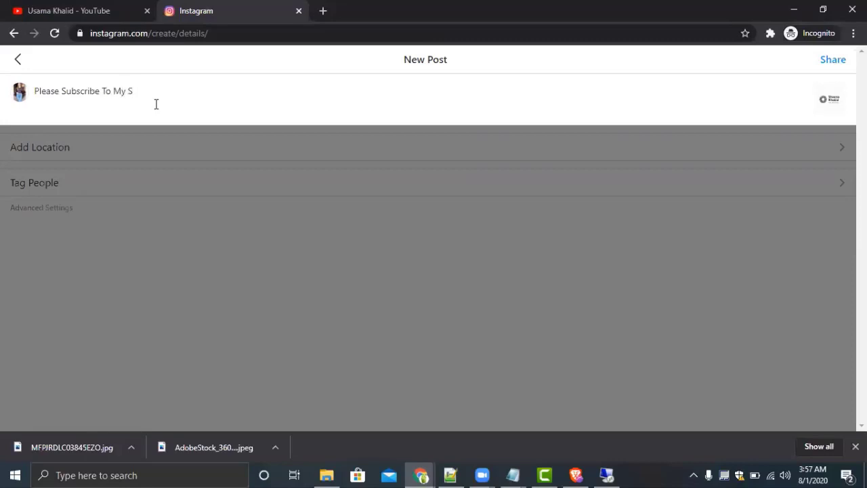
{"action": "key", "text": "BackSpace"}
{"action": "type", "text": "chhannel."}
{"action": "left_click", "coordinate": [364, 293]}
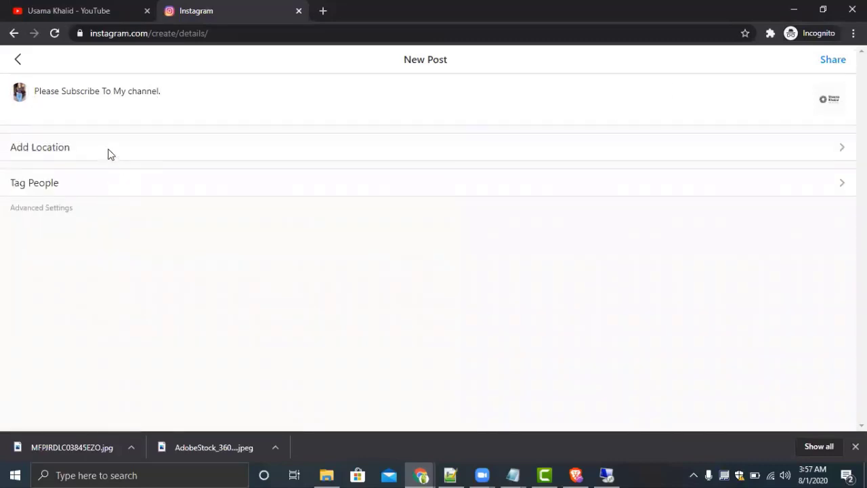
Step: Share the post without adding a location or tagging anyone
{"action": "left_click", "coordinate": [69, 149]}
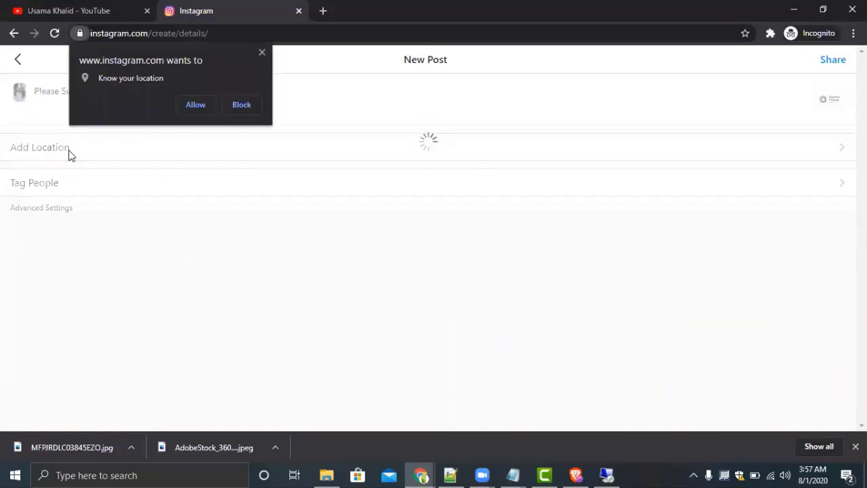
{"action": "left_click", "coordinate": [262, 48]}
{"action": "left_click", "coordinate": [434, 294]}
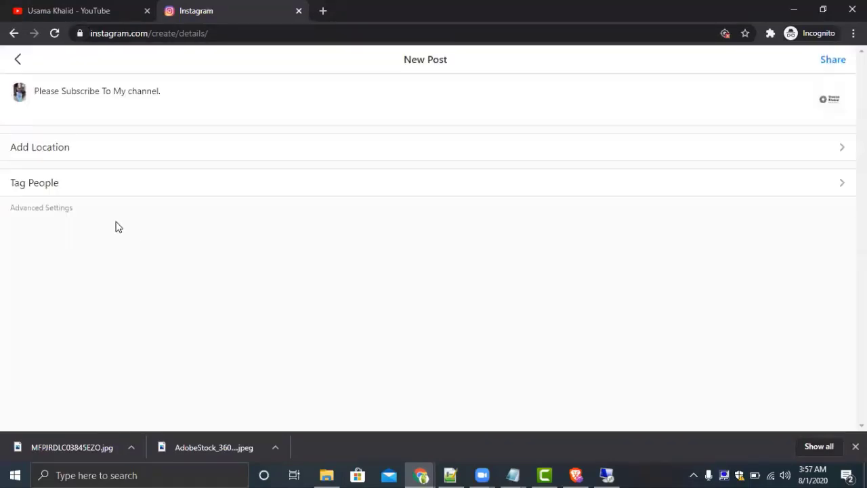
{"action": "left_click", "coordinate": [59, 192]}
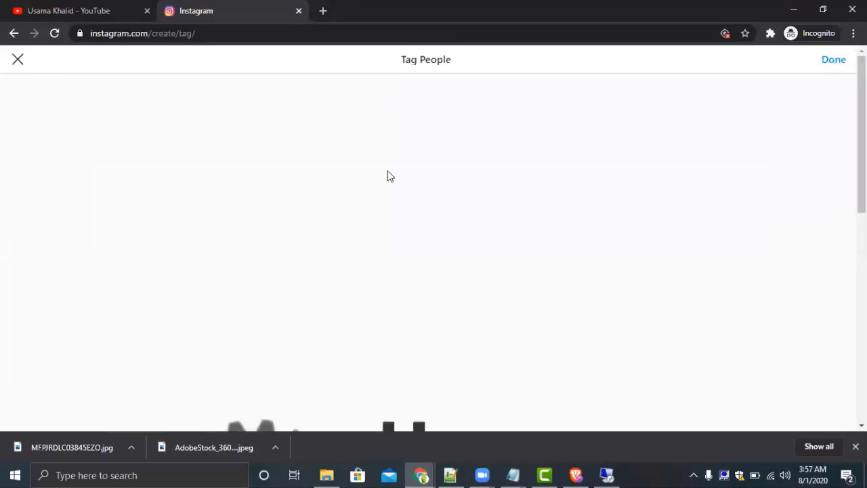
{"action": "left_click", "coordinate": [18, 60]}
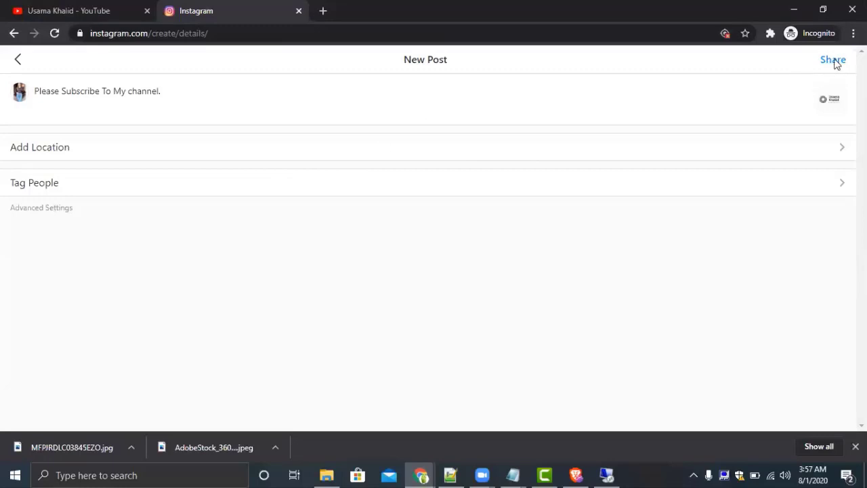
{"action": "left_click", "coordinate": [833, 60]}
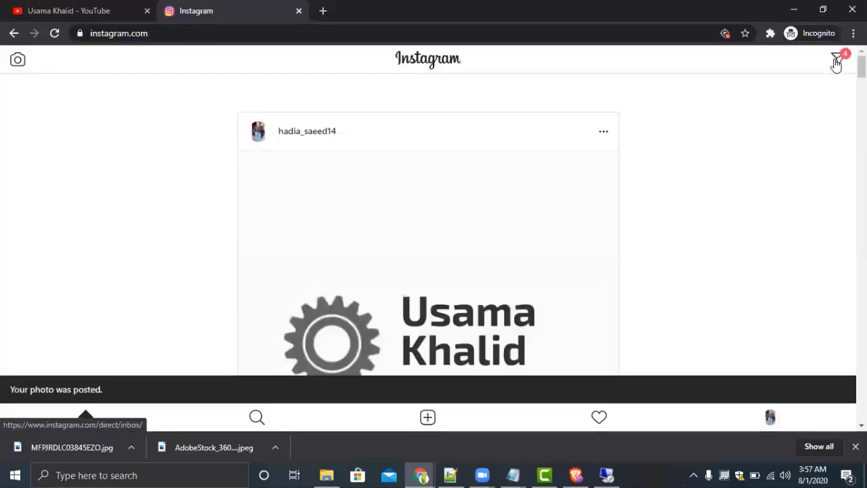
Step: Review the new gear-logo post in the feed, opening and cancelling its options menu
{"action": "scroll", "coordinate": [428, 223], "scroll_direction": "down", "scroll_amount": 4}
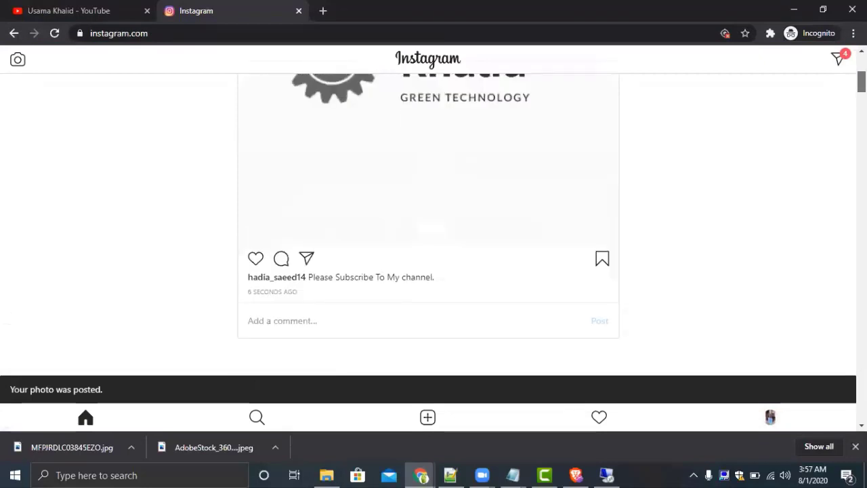
{"action": "scroll", "coordinate": [428, 224], "scroll_direction": "up", "scroll_amount": 1}
{"action": "scroll", "coordinate": [428, 224], "scroll_direction": "up", "scroll_amount": 1}
{"action": "scroll", "coordinate": [428, 223], "scroll_direction": "up", "scroll_amount": 1}
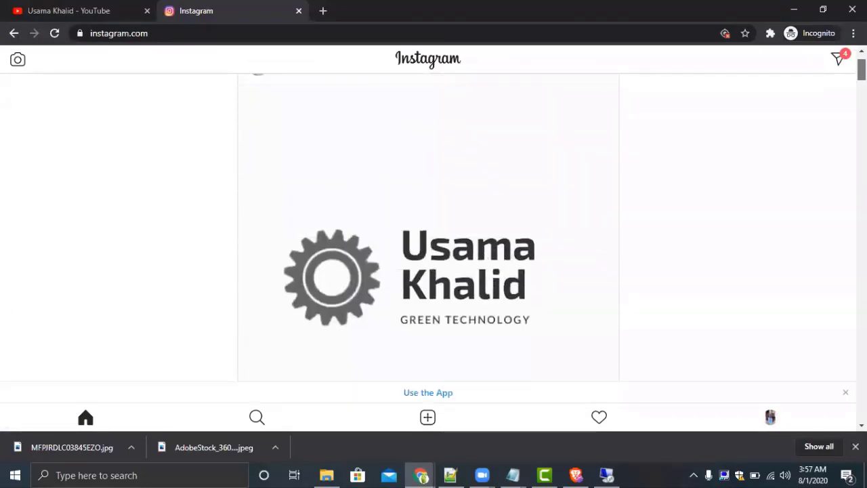
{"action": "scroll", "coordinate": [428, 223], "scroll_direction": "down", "scroll_amount": 1}
{"action": "scroll", "coordinate": [716, 78], "scroll_direction": "up", "scroll_amount": 2}
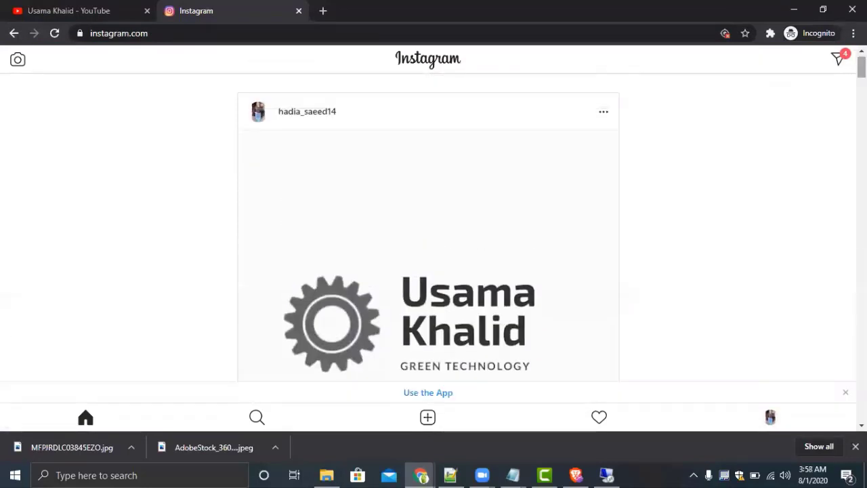
{"action": "left_click", "coordinate": [603, 112]}
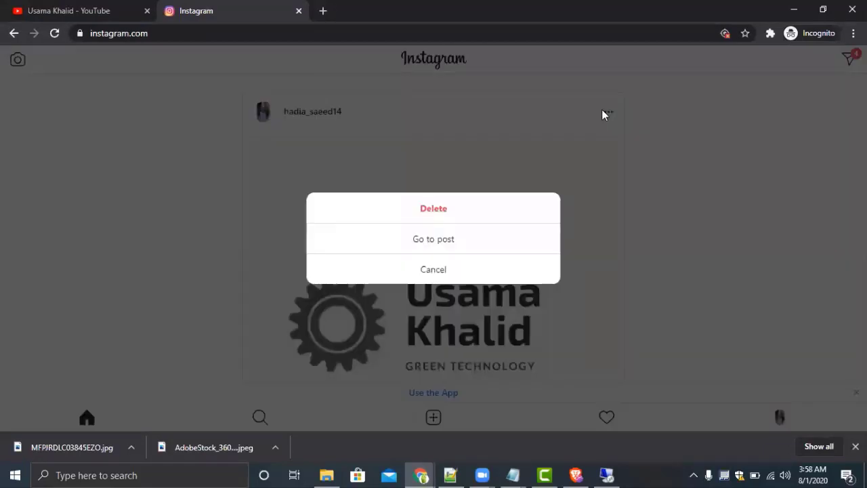
{"action": "left_click", "coordinate": [437, 278]}
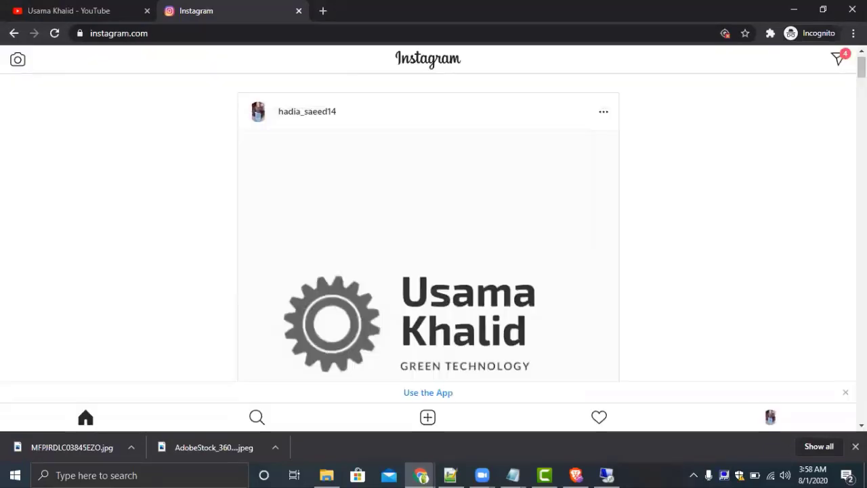
{"action": "scroll", "coordinate": [428, 237], "scroll_direction": "down", "scroll_amount": 5}
{"action": "scroll", "coordinate": [429, 237], "scroll_direction": "up", "scroll_amount": 5}
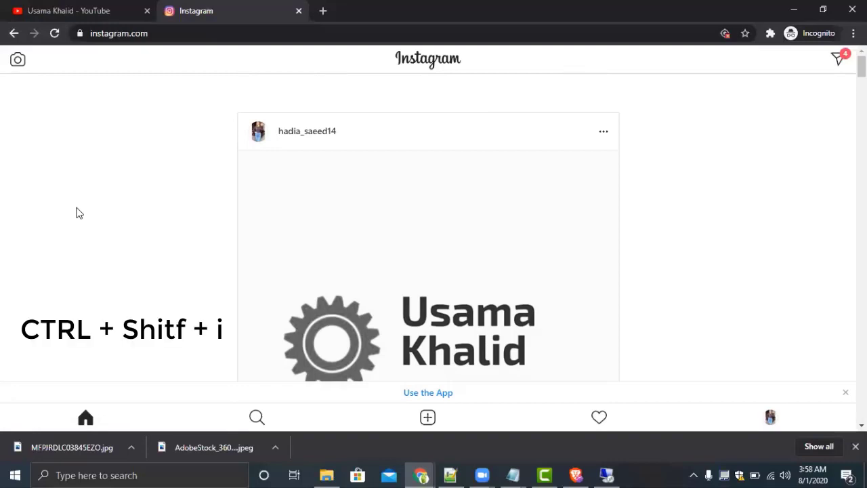
Step: Reopen DevTools on Instagram with the Responsive device emulation kept
{"action": "key", "text": "ctrl+shift+i"}
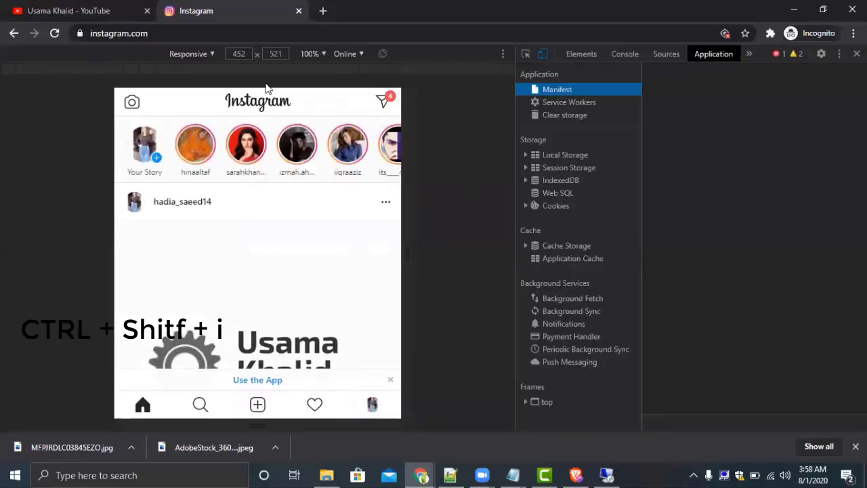
{"action": "left_click", "coordinate": [202, 55]}
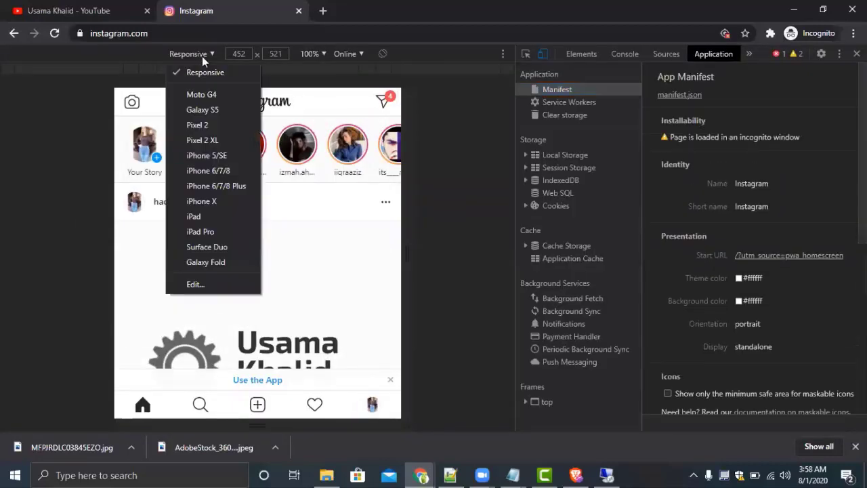
{"action": "left_click", "coordinate": [195, 72]}
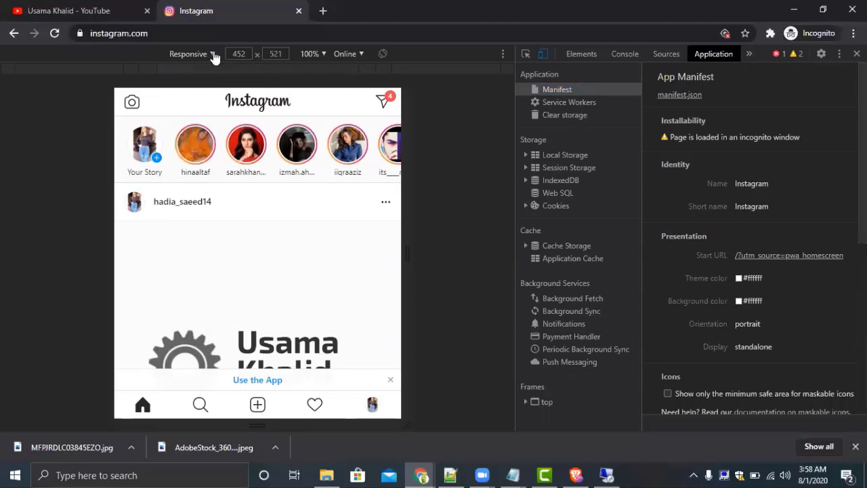
{"action": "left_click", "coordinate": [213, 55]}
{"action": "left_click", "coordinate": [198, 73]}
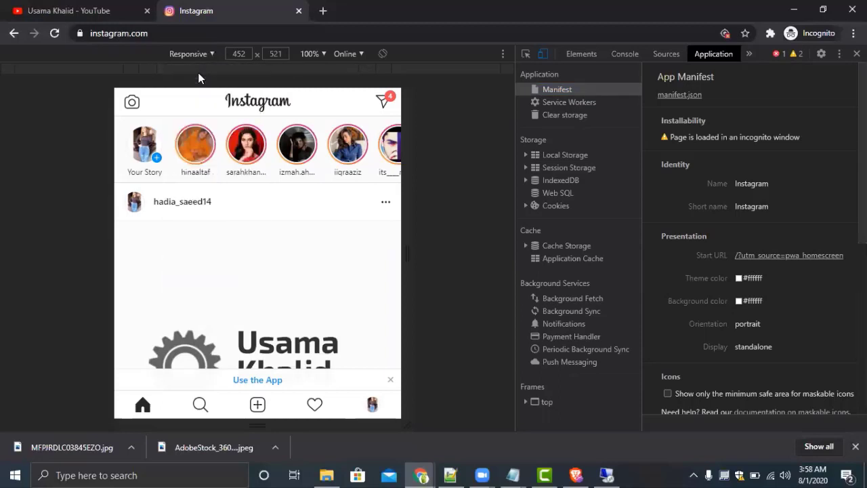
Step: Switch to the YouTube channel tab
{"action": "left_click", "coordinate": [97, 15]}
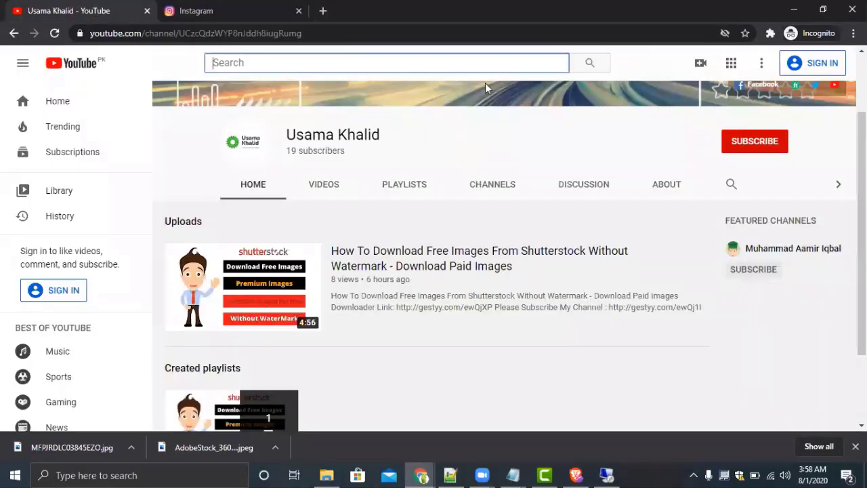